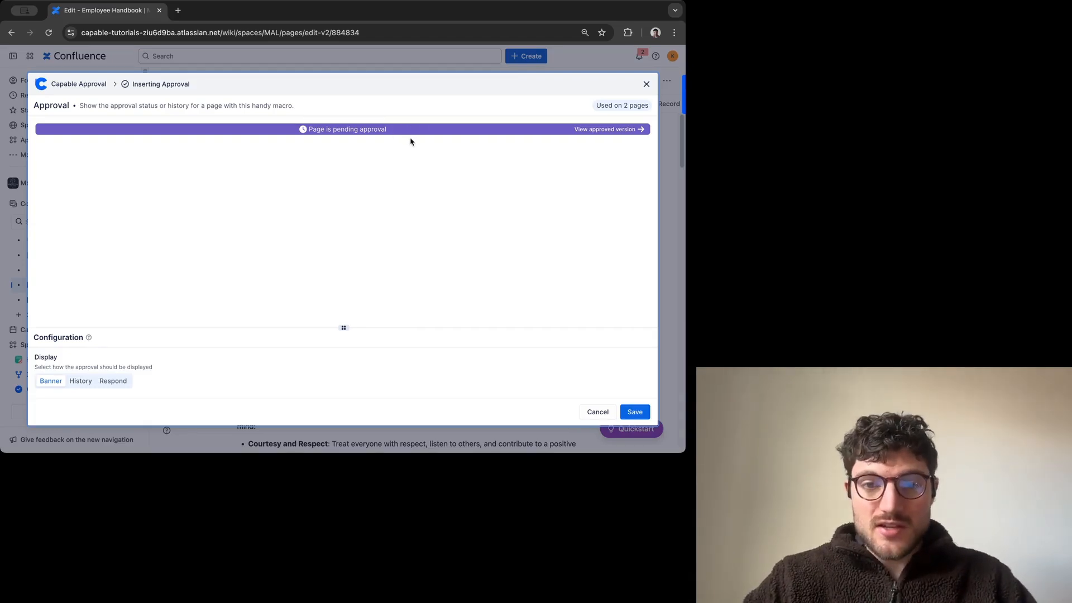
Step: Insert the Approval macro with the Banner display and publish the updated Employee Handbook page
left_click(643, 414)
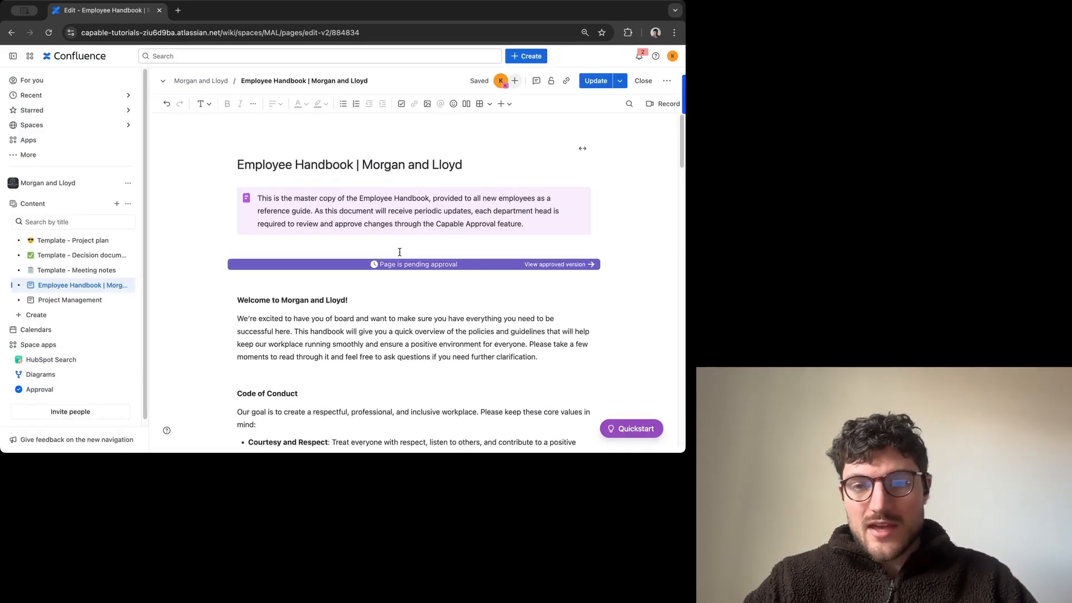
left_click(596, 80)
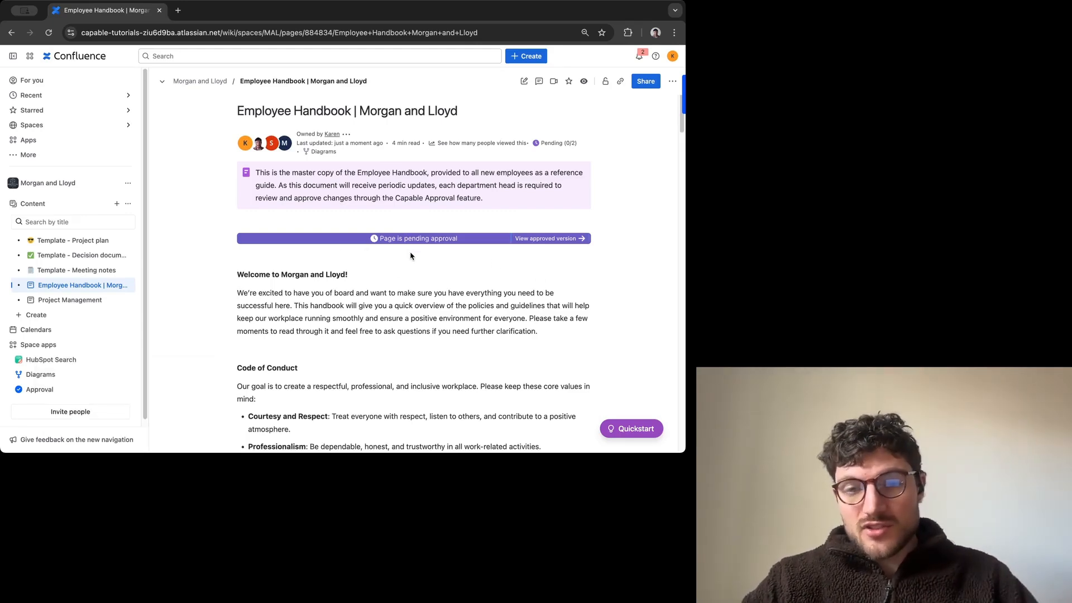
Step: View the approved version of the page from the approval banner, skim its content, and close that version
left_click(554, 240)
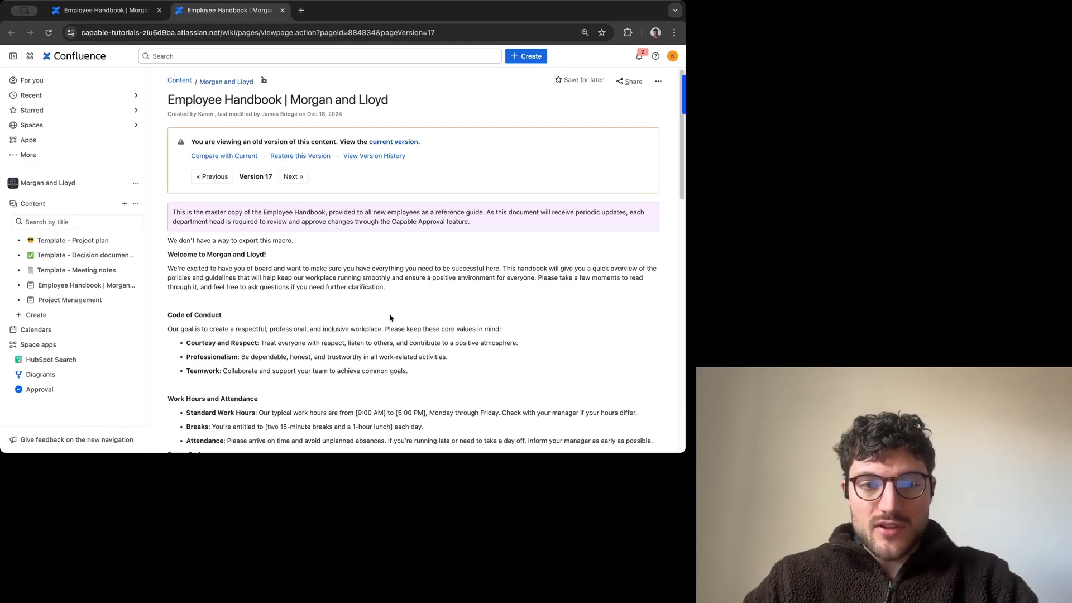
scroll(437, 321, "down", 1)
scroll(437, 321, "down", 5)
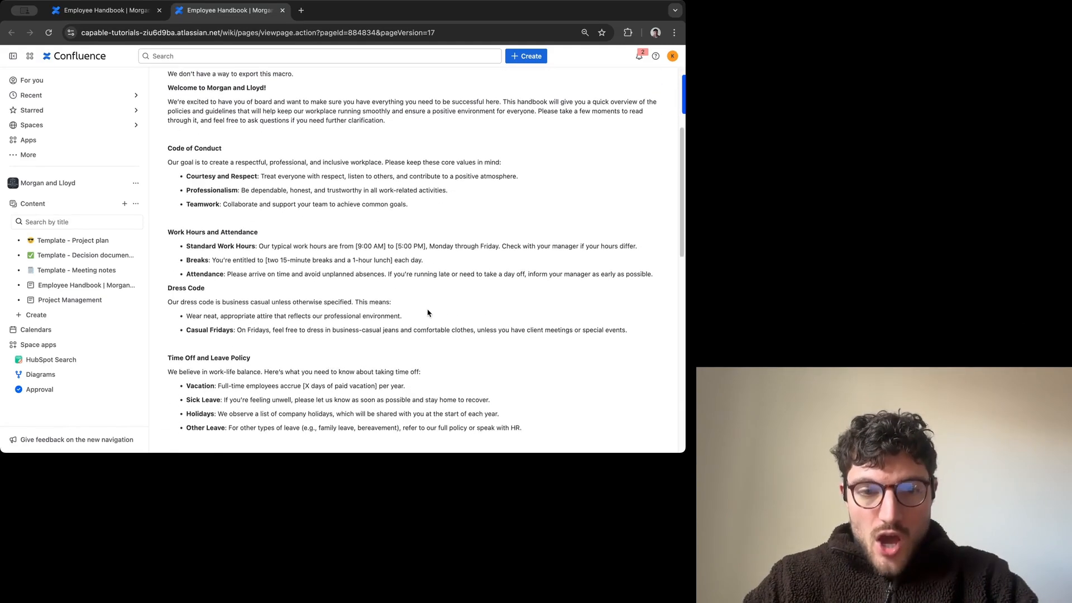
scroll(359, 305, "up", 5)
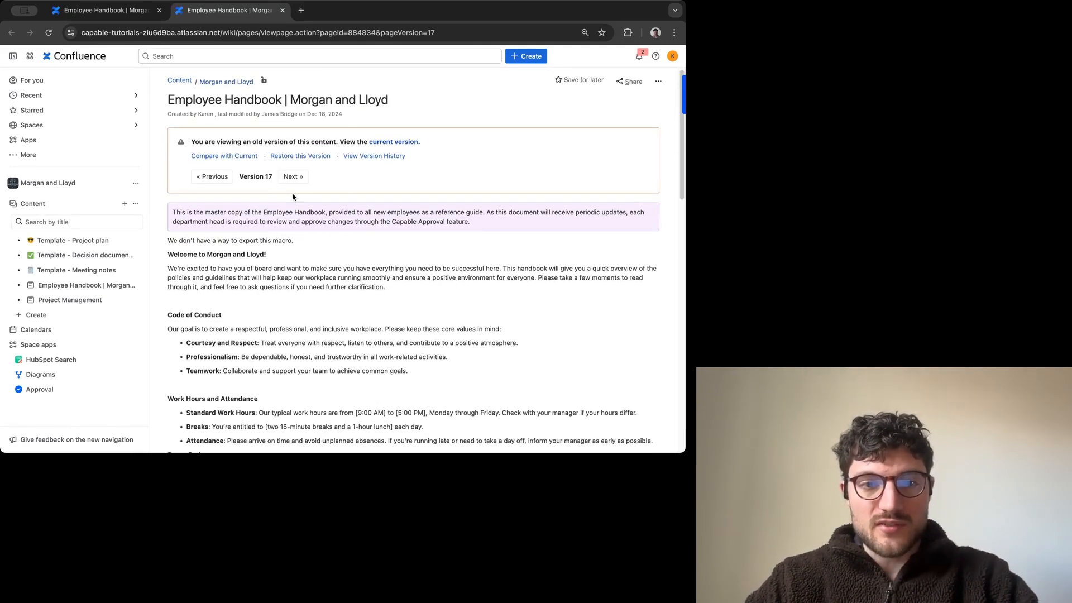
left_click(282, 10)
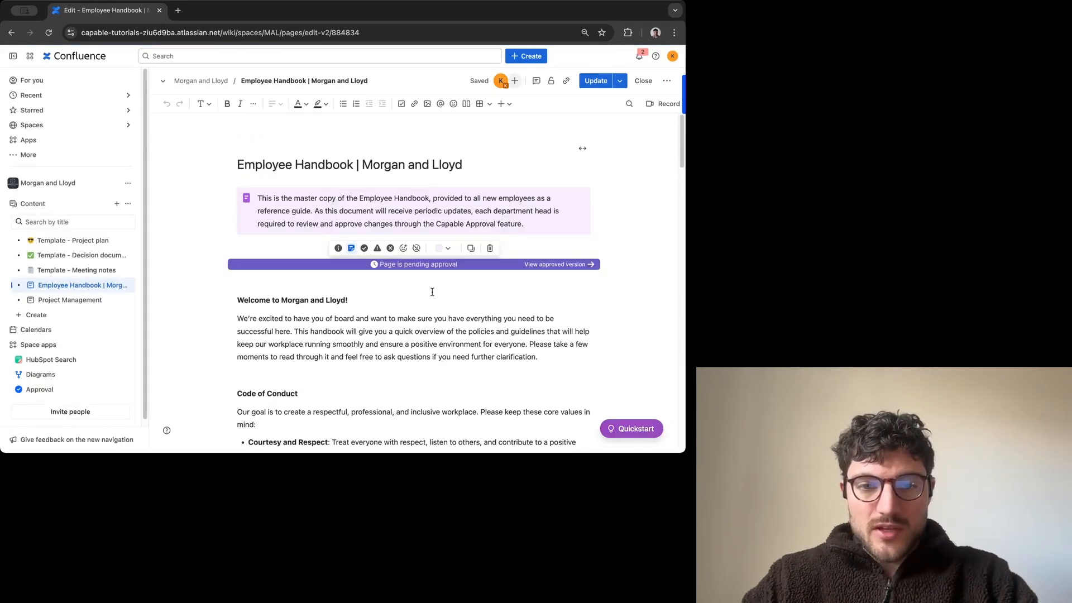
Step: Insert a Capable Approval macro with the History display below the approval banner on the Employee Handbook page
left_click(303, 287)
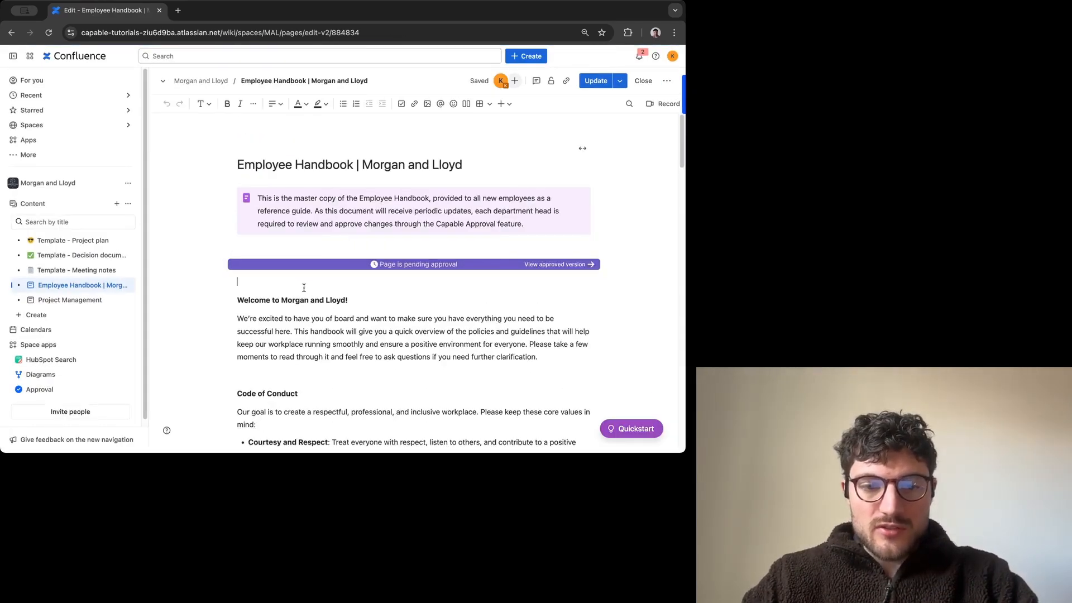
key("Return")
type("/")
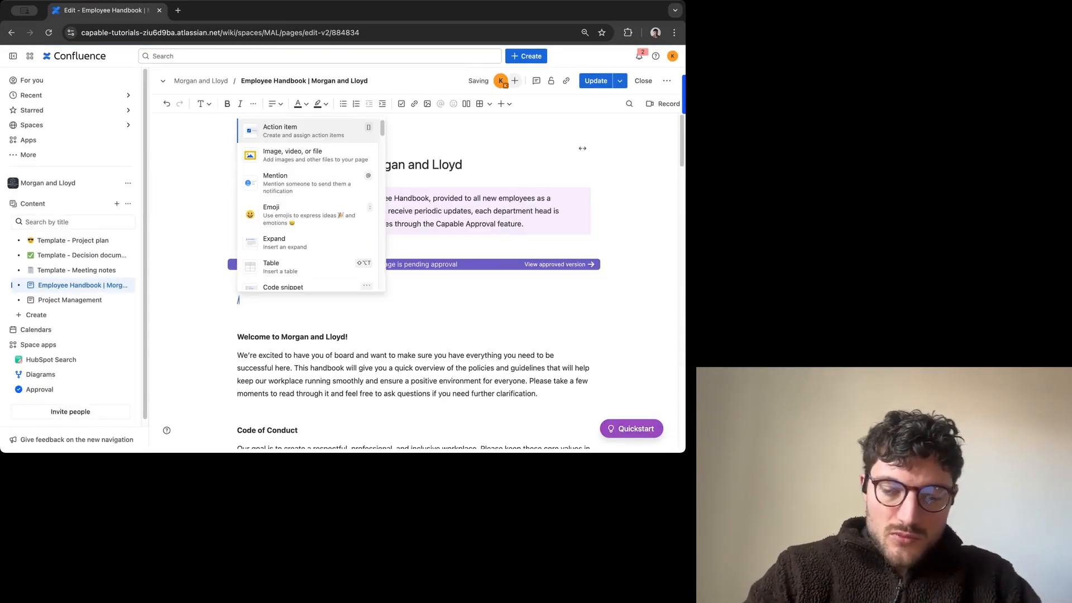
type("appr")
left_click(323, 246)
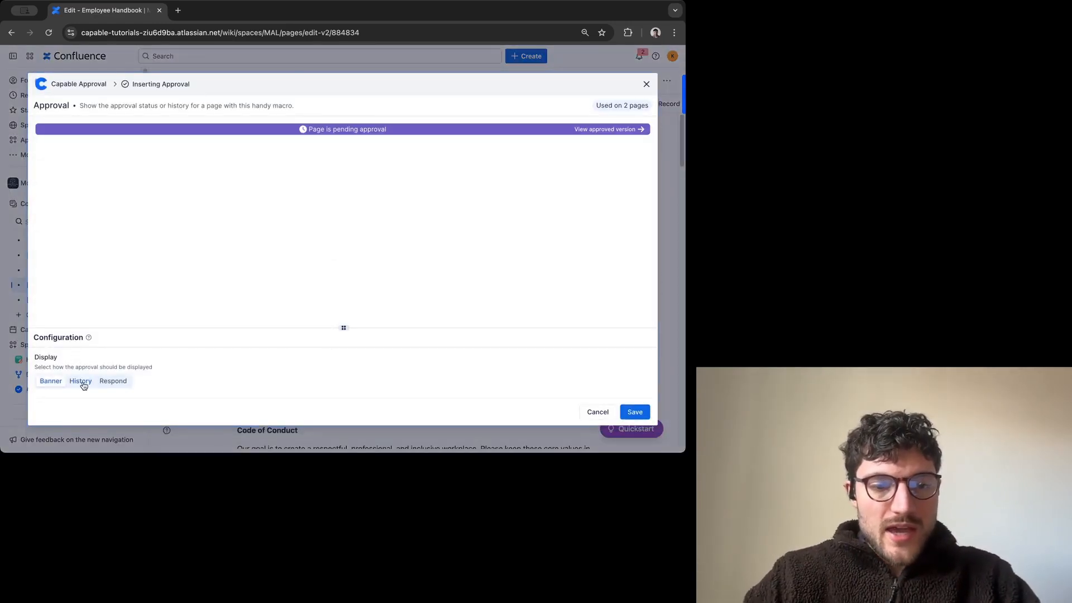
left_click(80, 381)
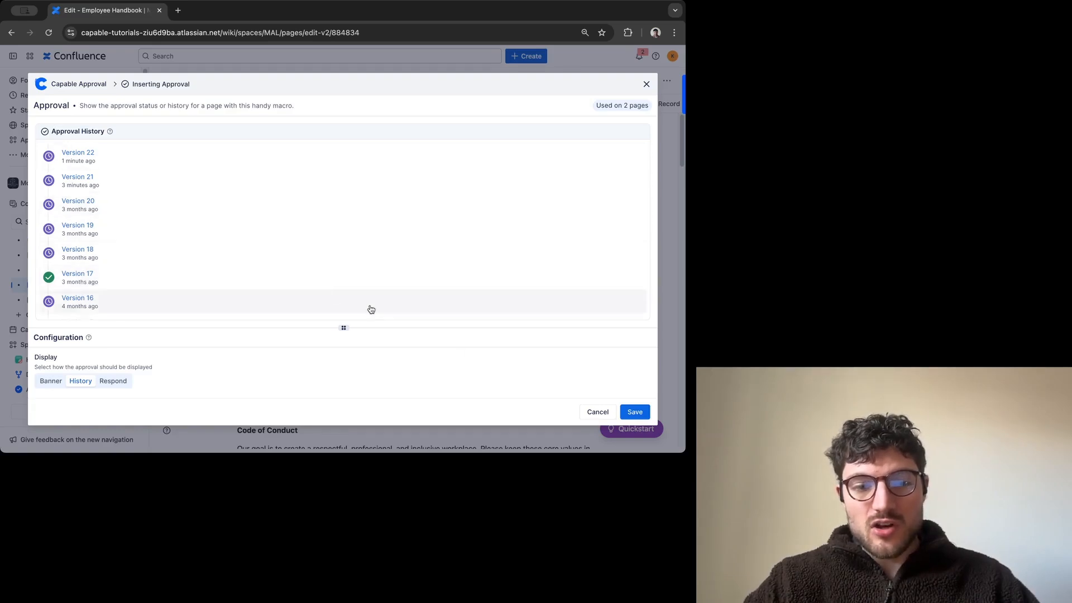
left_click(634, 412)
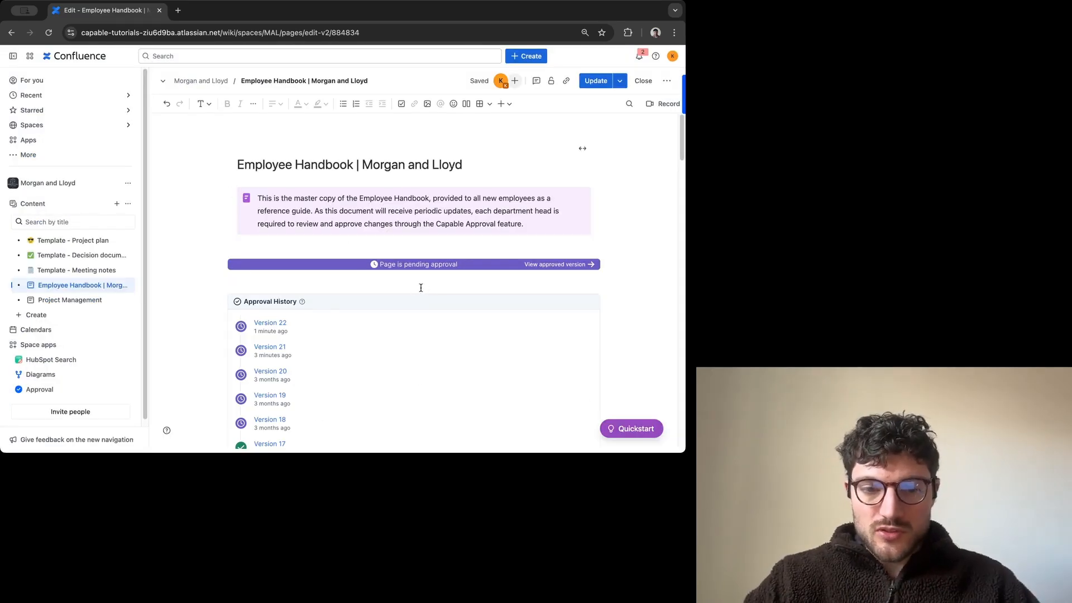
Step: Examine the approval history, checking the reviewer responses for Version 17 and Version 14
scroll(436, 291, "down", 6)
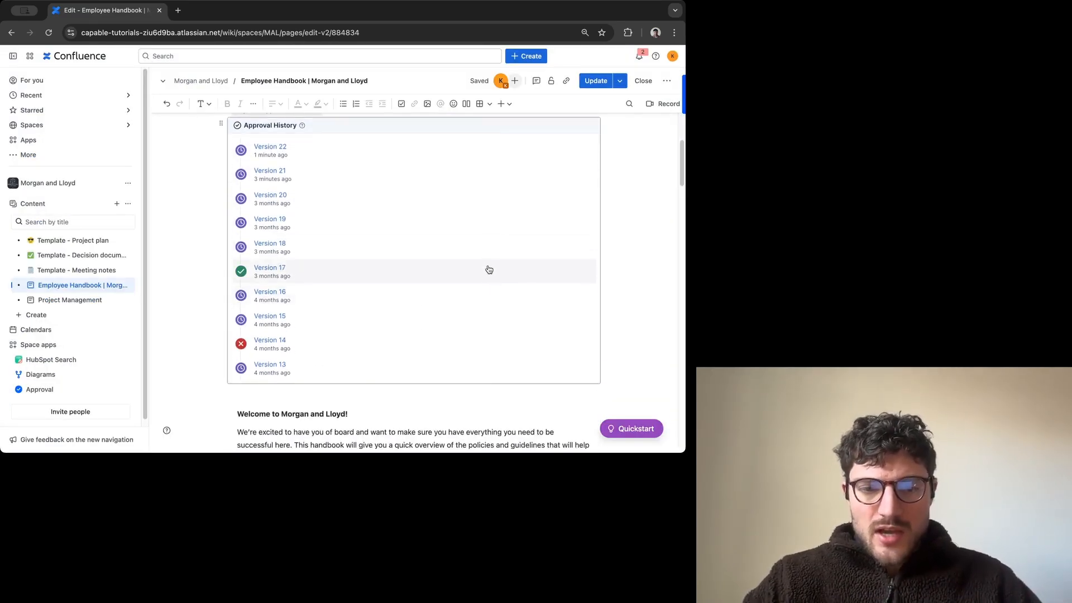
scroll(447, 293, "up", 1)
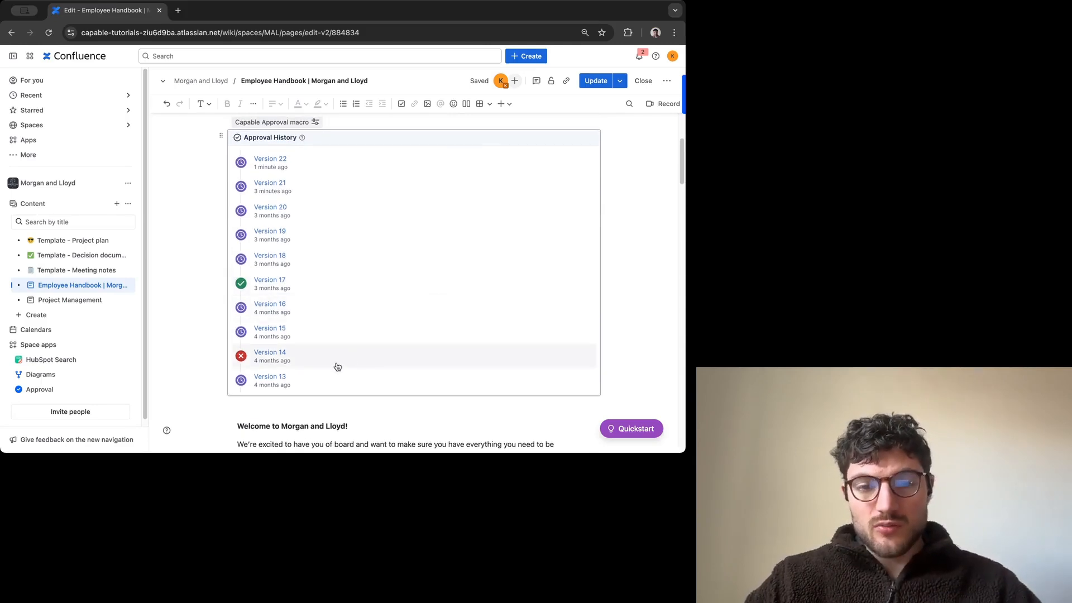
left_click(317, 284)
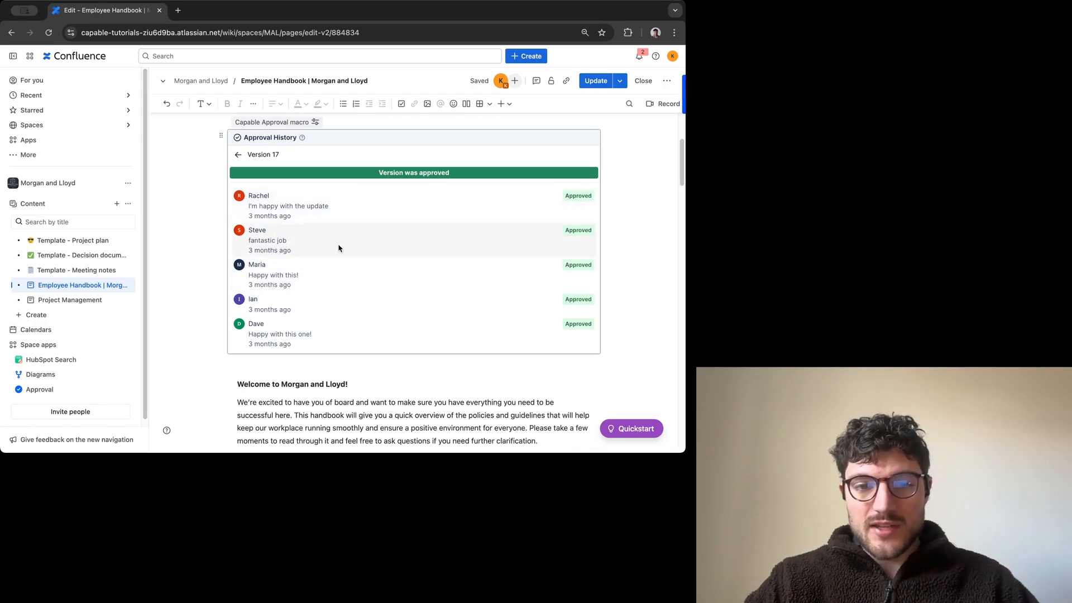
left_click(238, 154)
left_click(328, 351)
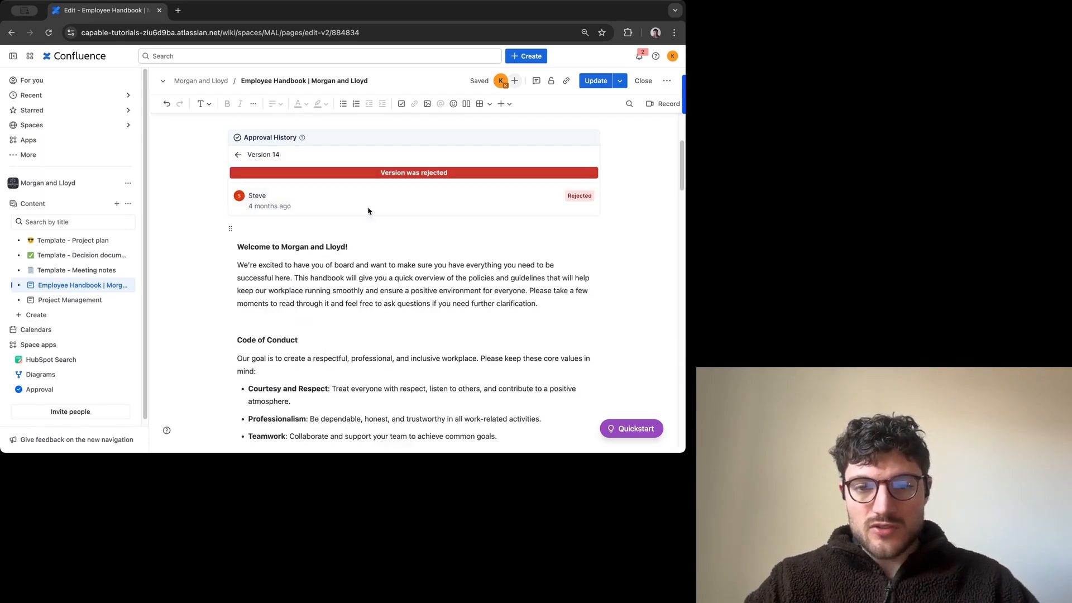
left_click(238, 154)
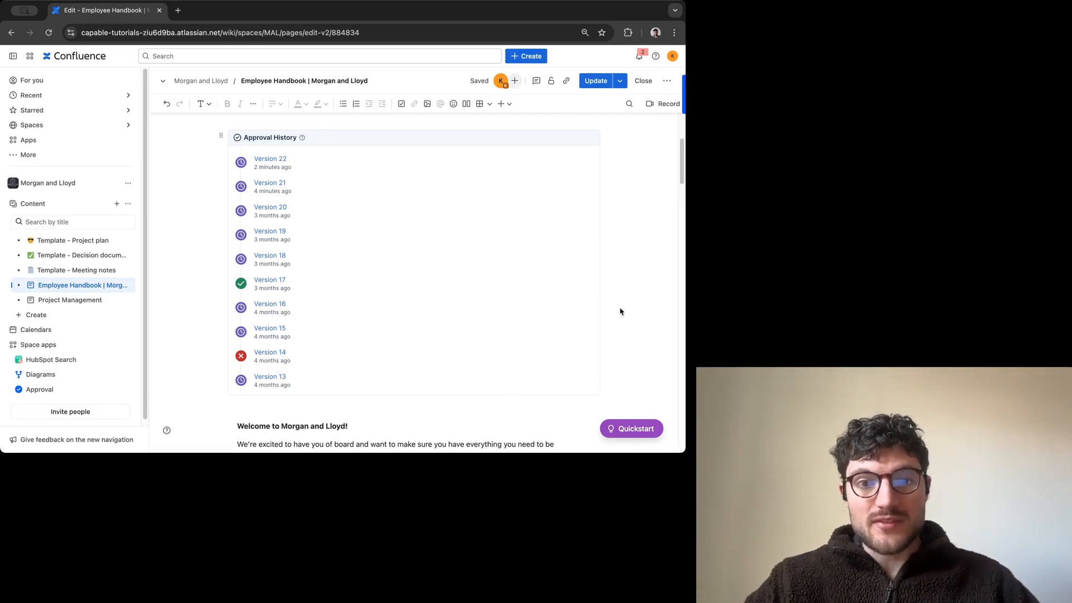
Step: Insert a Capable Approval macro with the Respond display below the approval history, above the welcome section
scroll(616, 255, "up", 1)
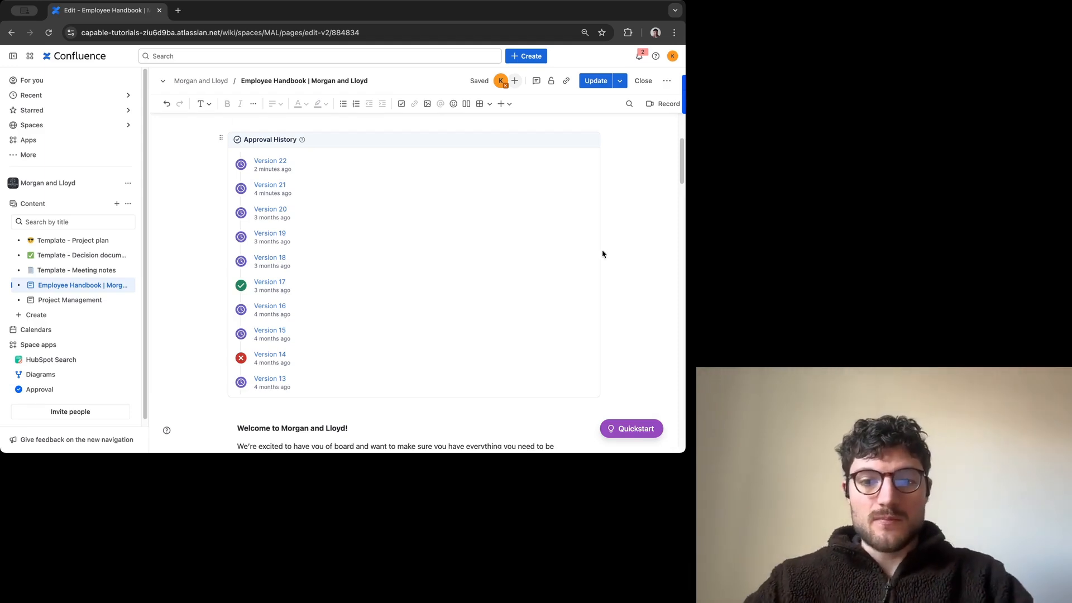
scroll(354, 313, "down", 2)
left_click(346, 335)
key("Return")
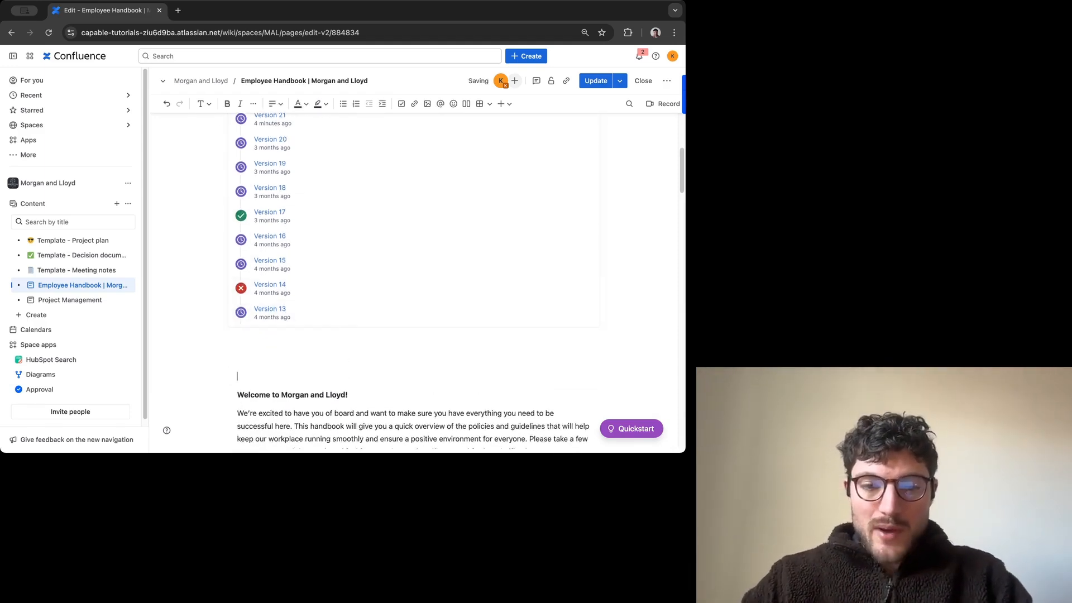
type("/appr")
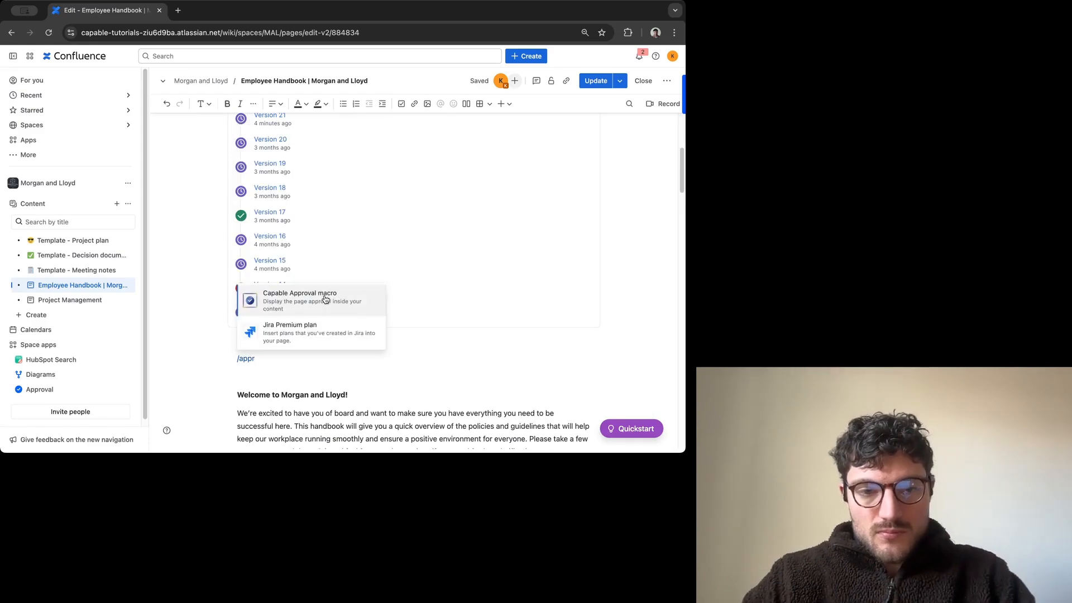
left_click(325, 299)
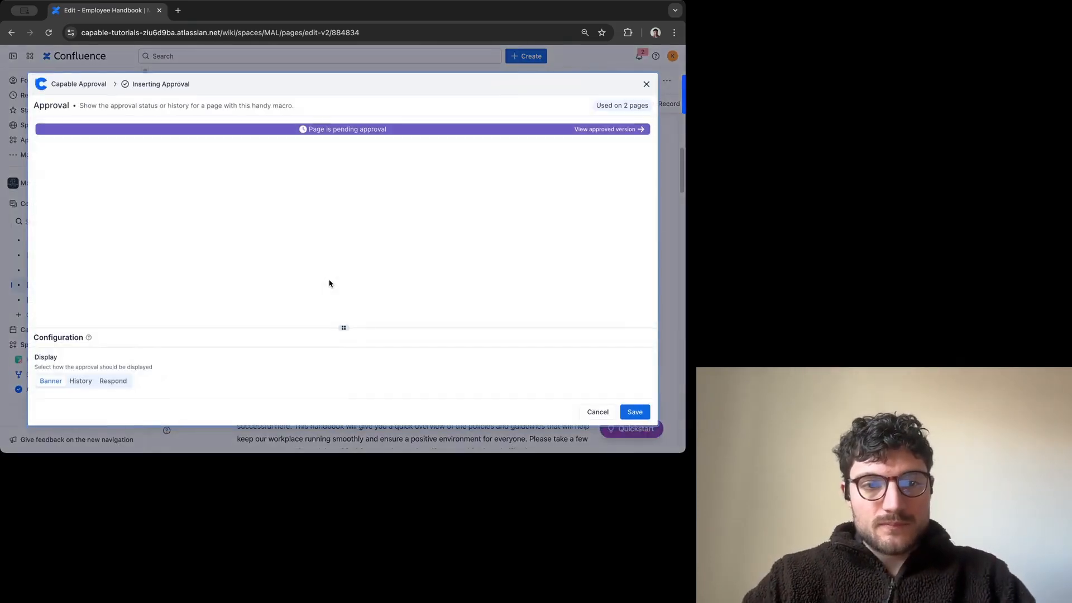
left_click(113, 381)
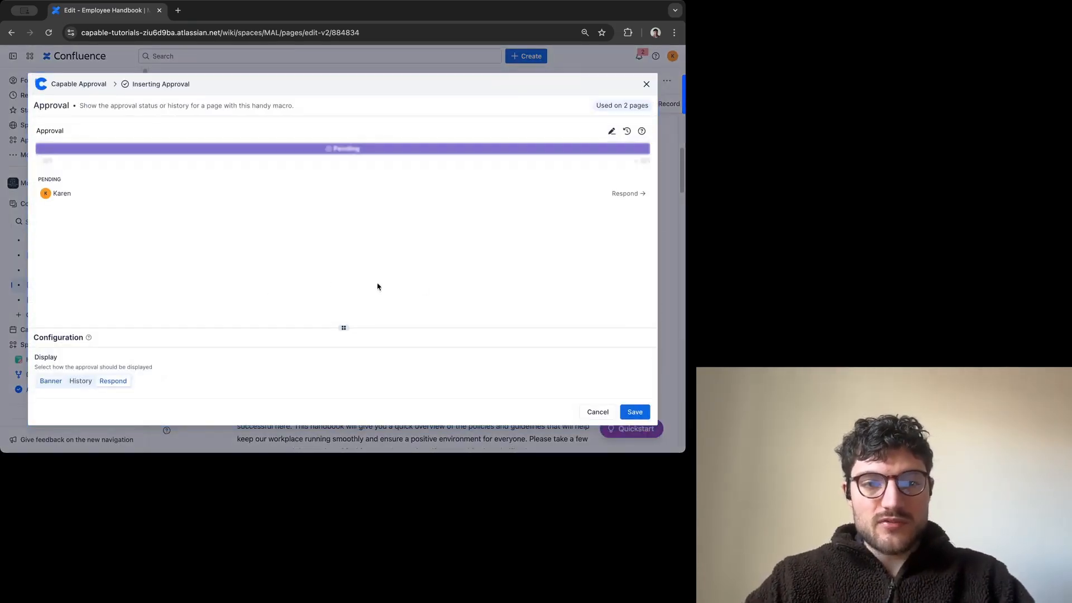
left_click(635, 412)
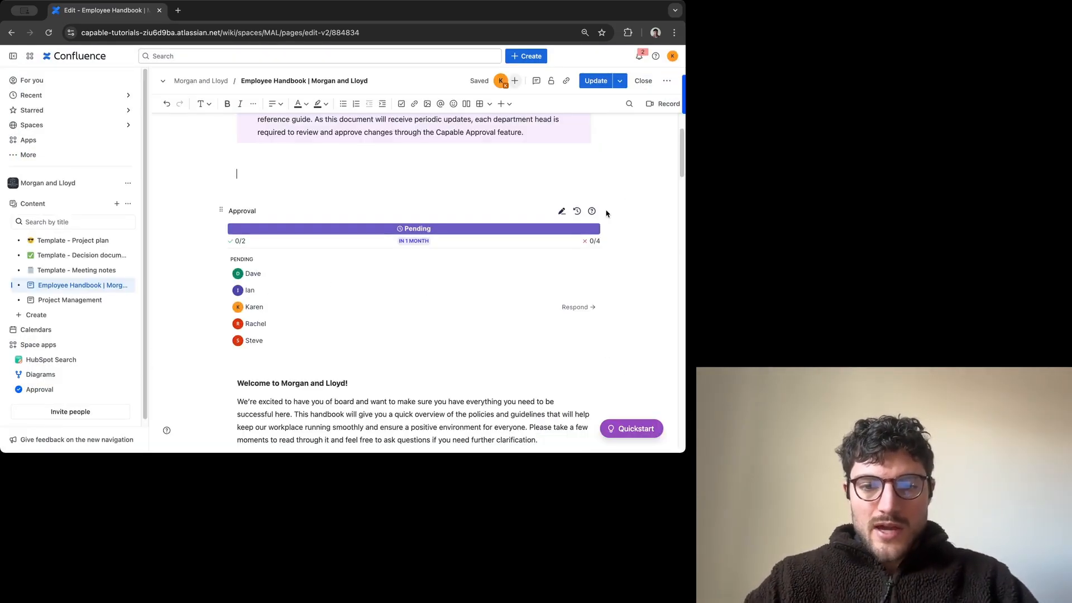
Step: Remove the extra blank line above the Approval macro near the start of the page
scroll(598, 197, "up", 2)
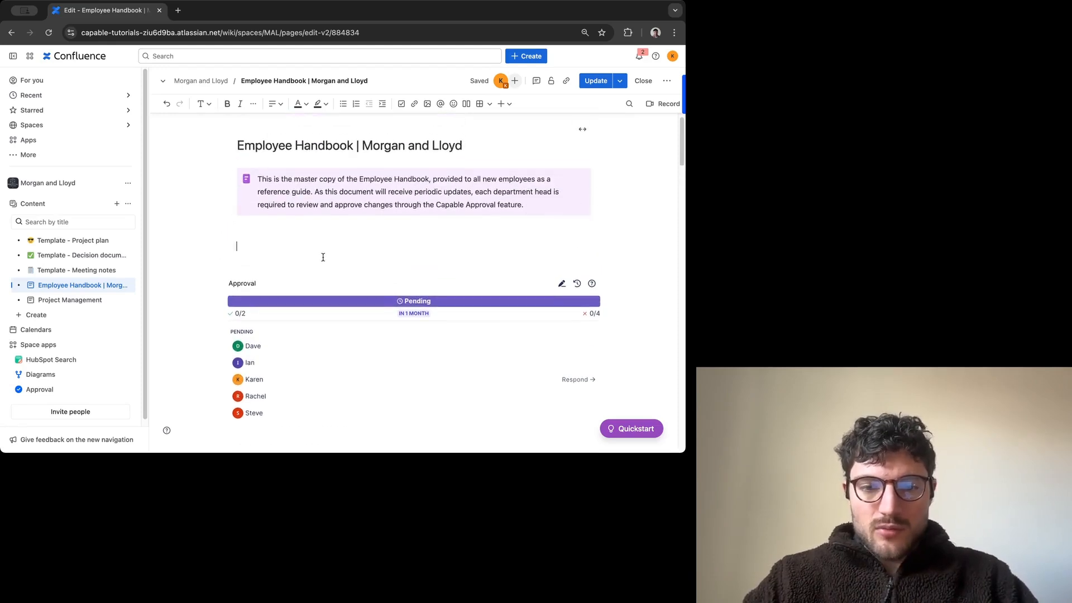
scroll(269, 241, "down", 1)
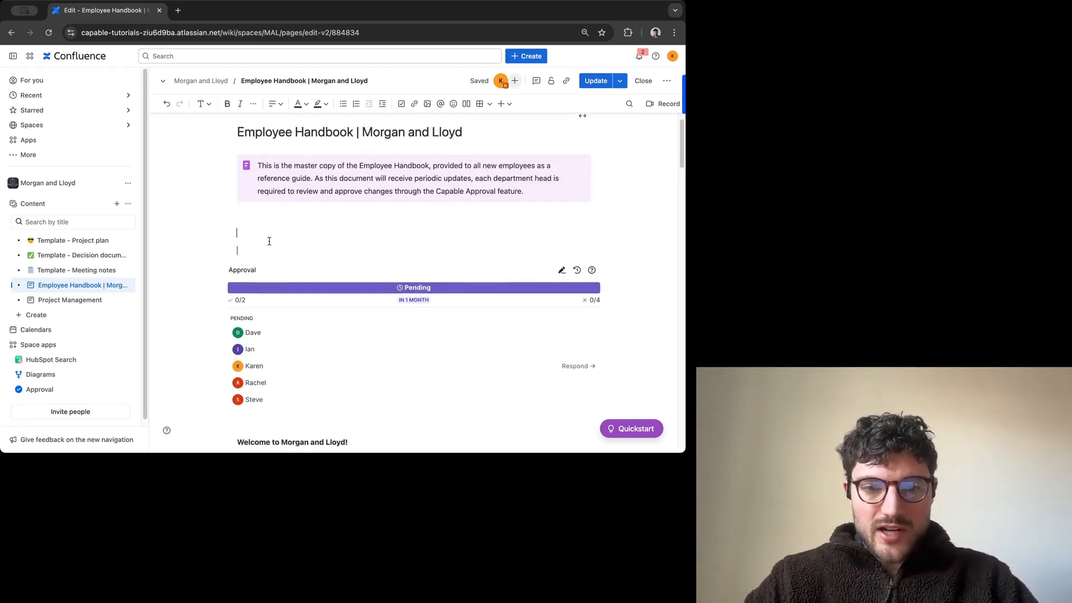
left_click(270, 241)
key("BackSpace")
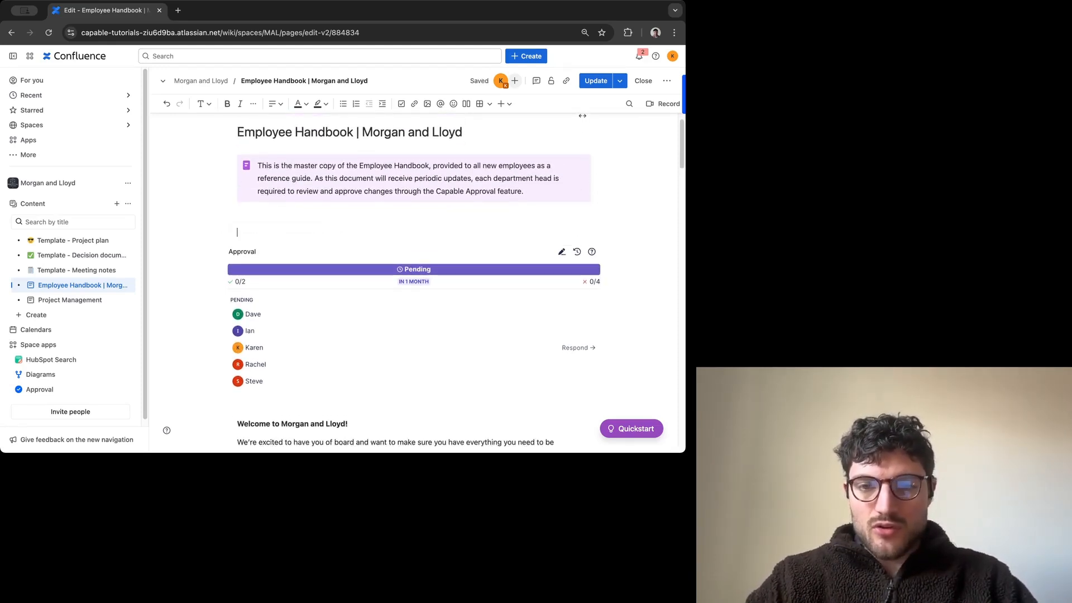
left_click(654, 191)
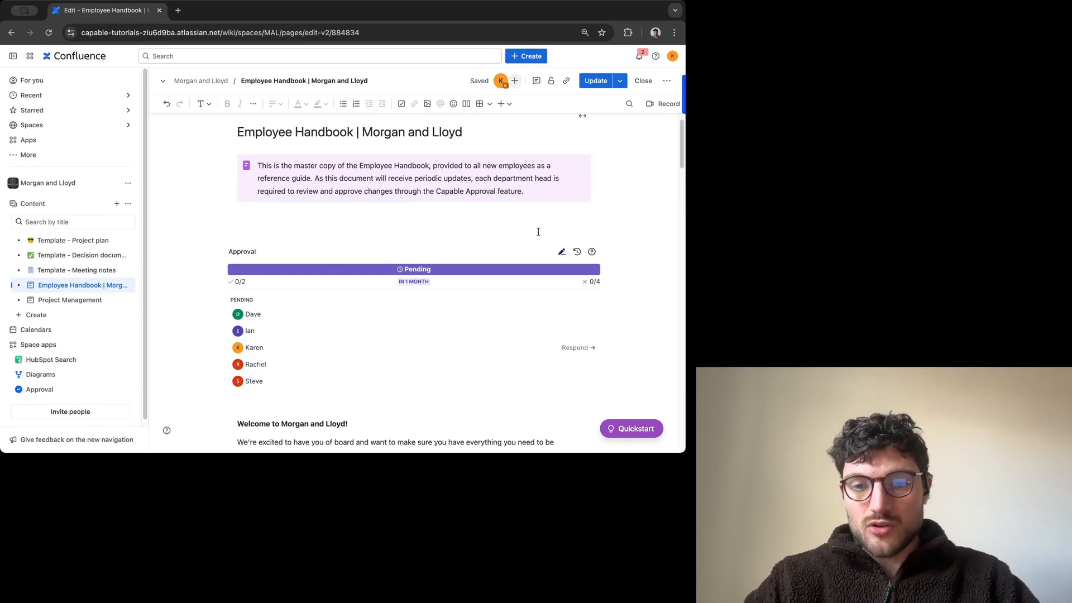
Step: Copy the Respond-style Approval macro and paste it between the Work Hours and Attendance and Dress Code sections
scroll(643, 262, "down", 2)
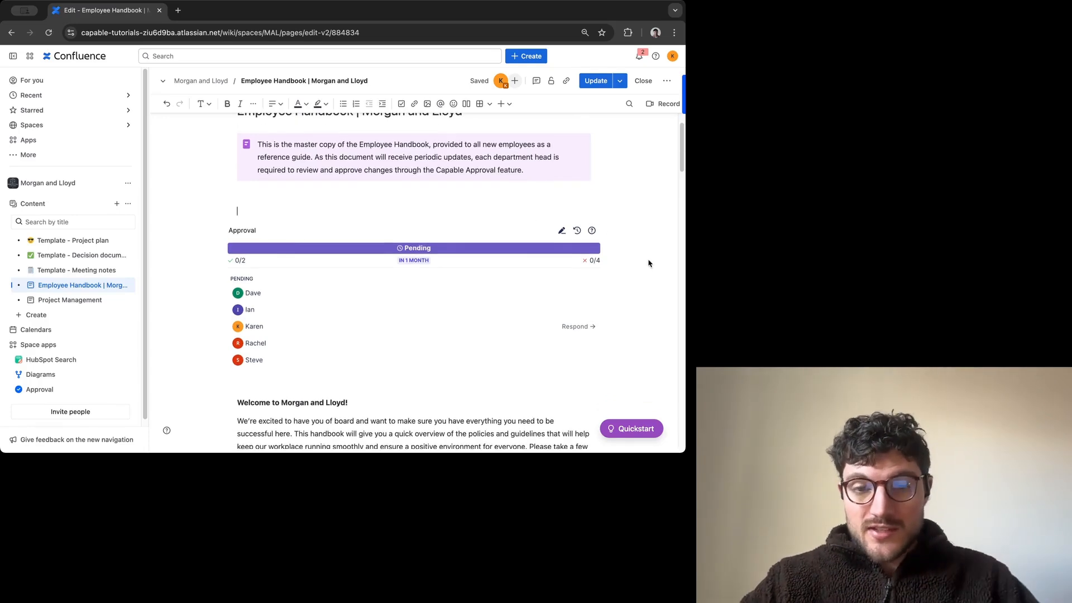
scroll(655, 305, "down", 1)
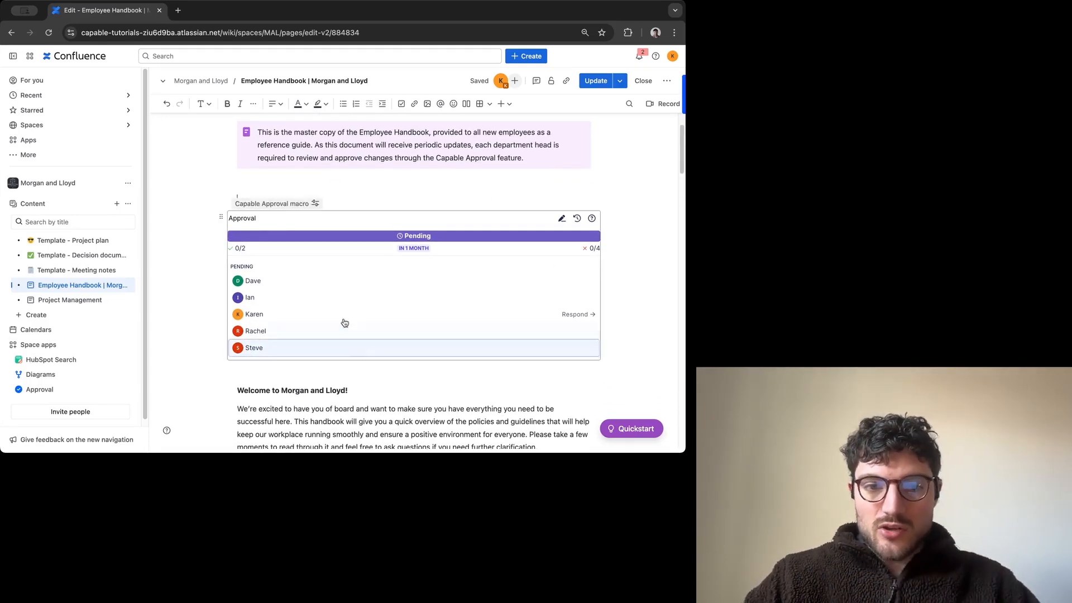
left_click(220, 217)
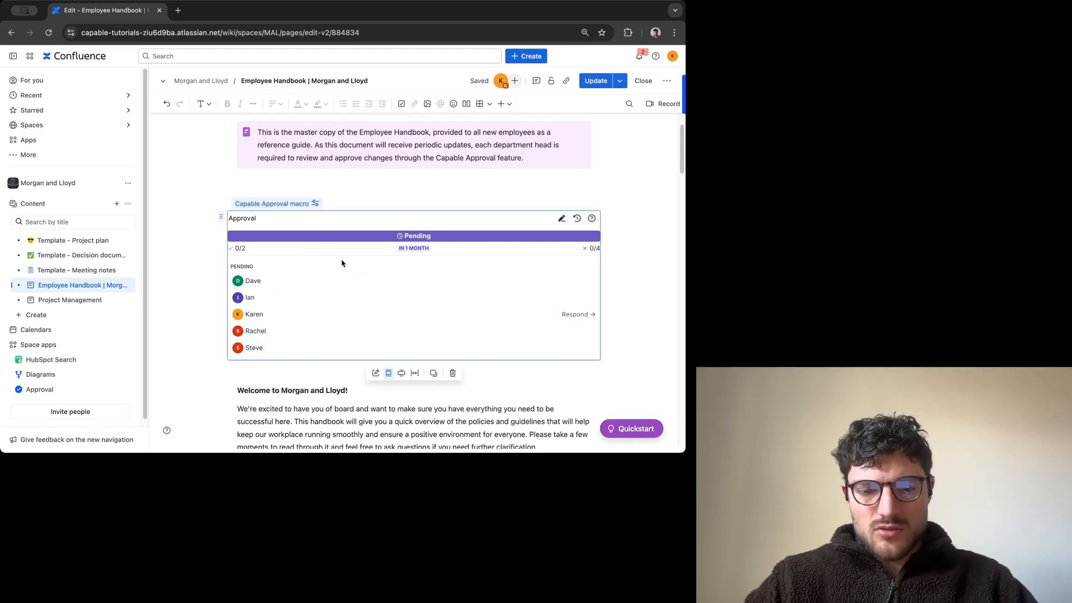
scroll(396, 304, "down", 10)
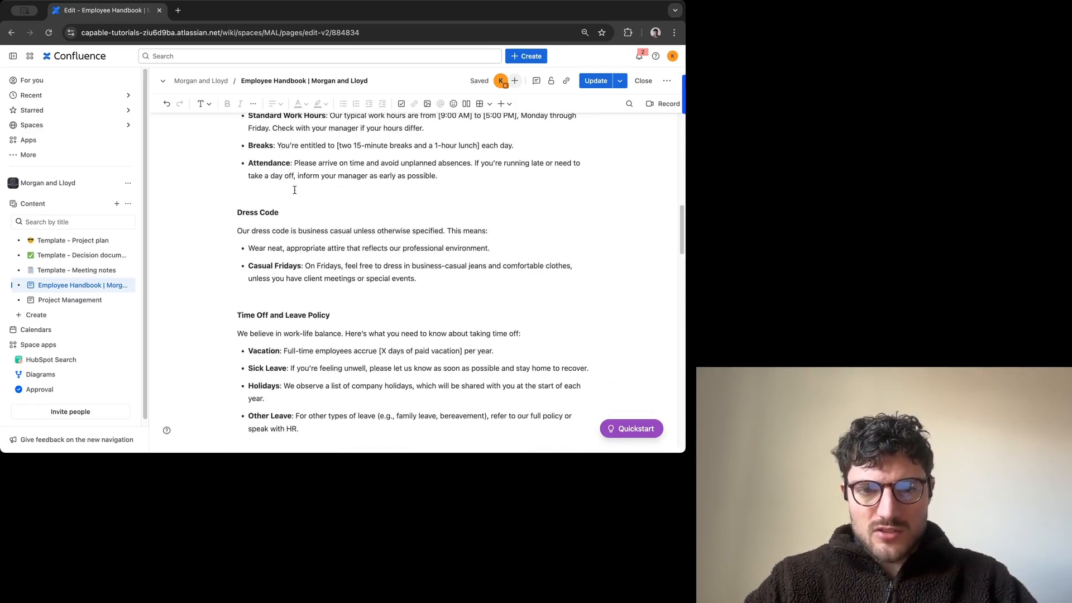
left_click(288, 196)
key("Return")
key("Return")
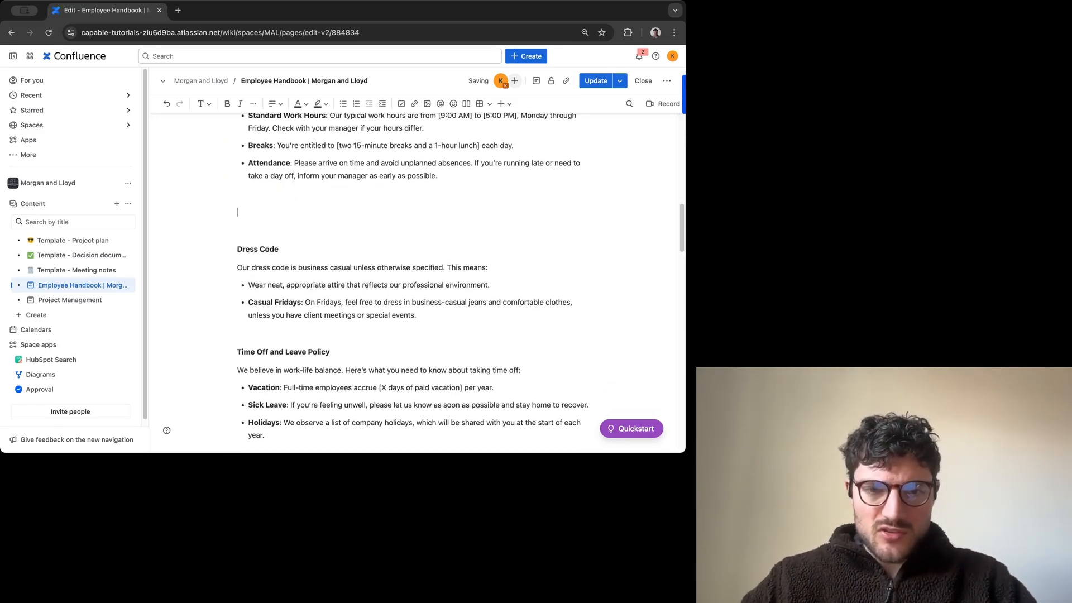
key("super+v")
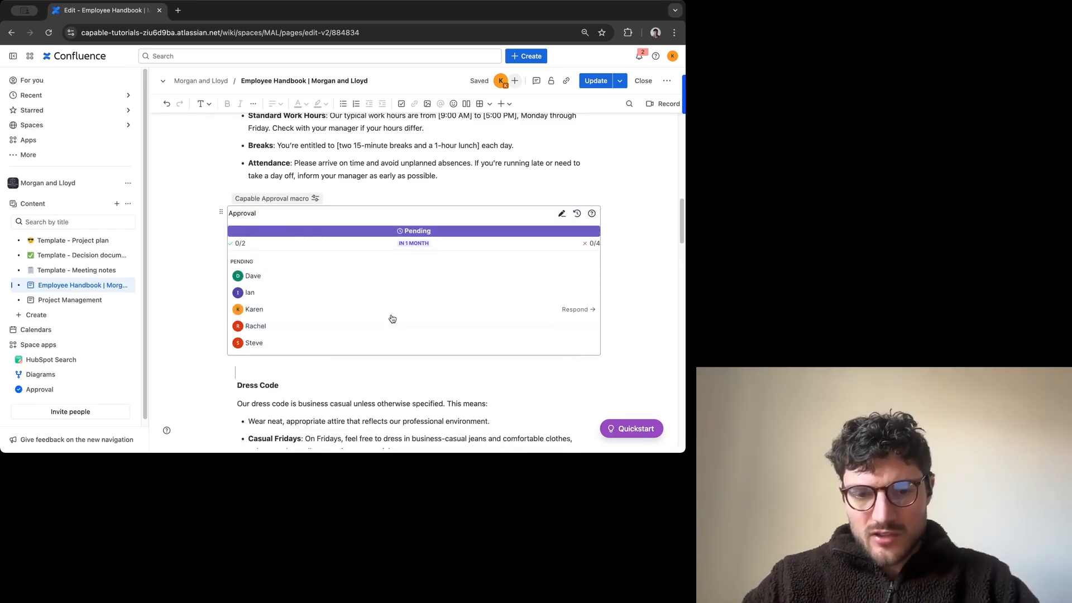
scroll(421, 287, "up", 10)
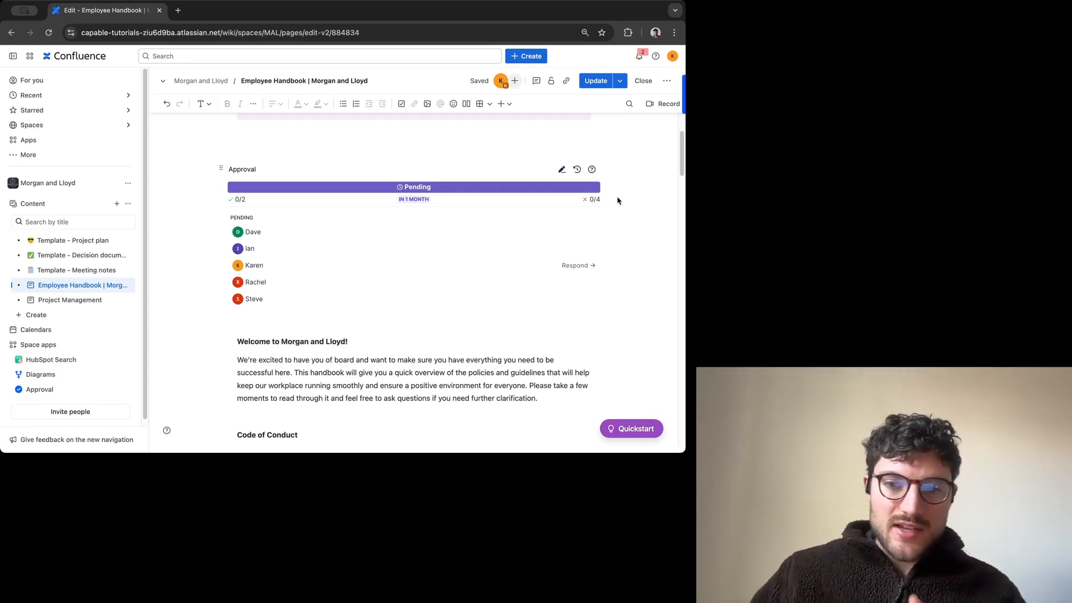
scroll(598, 207, "up", 3)
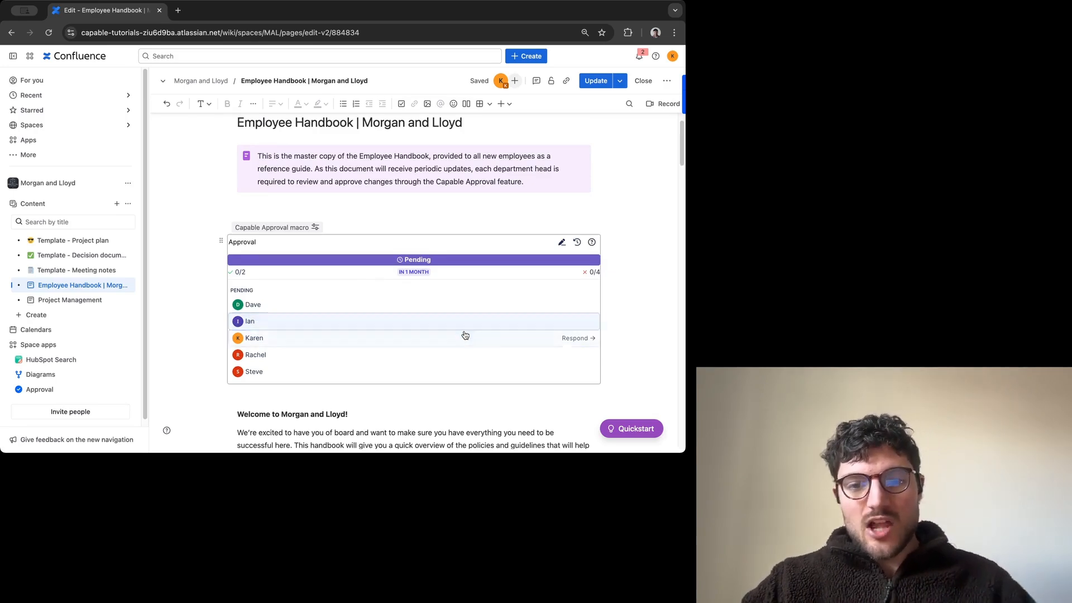
mouse_move(411, 278)
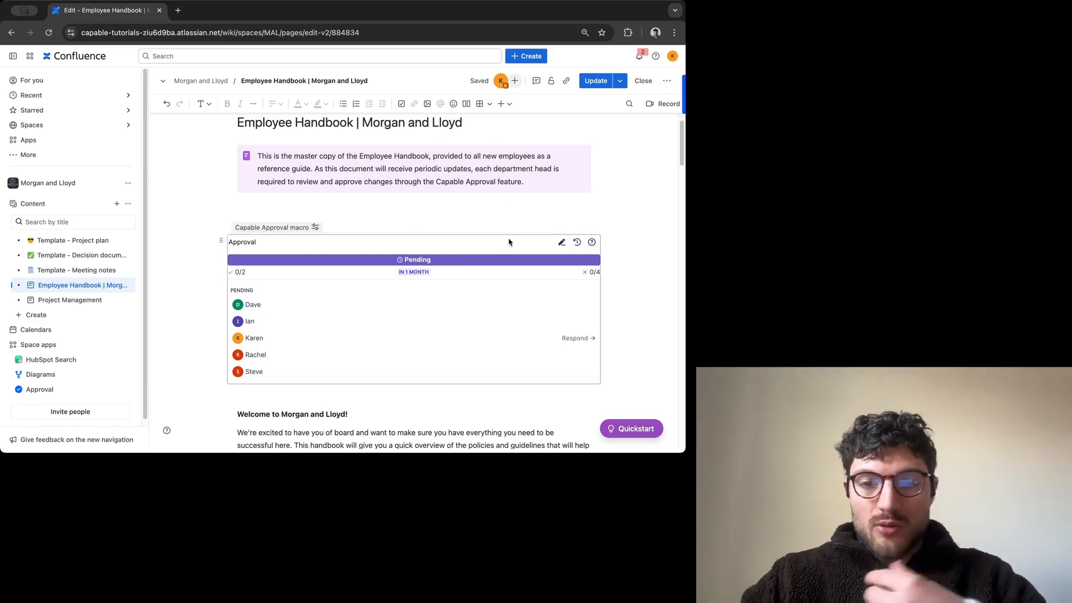
Step: Publish the Employee Handbook page with the newly added Approval macros
scroll(530, 287, "down", 1)
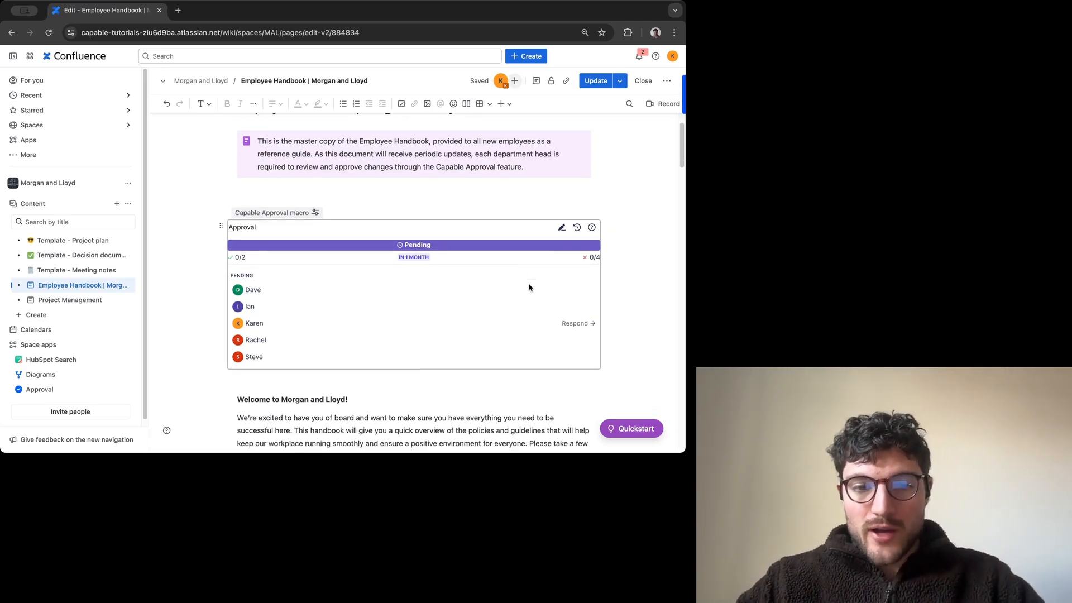
left_click(602, 80)
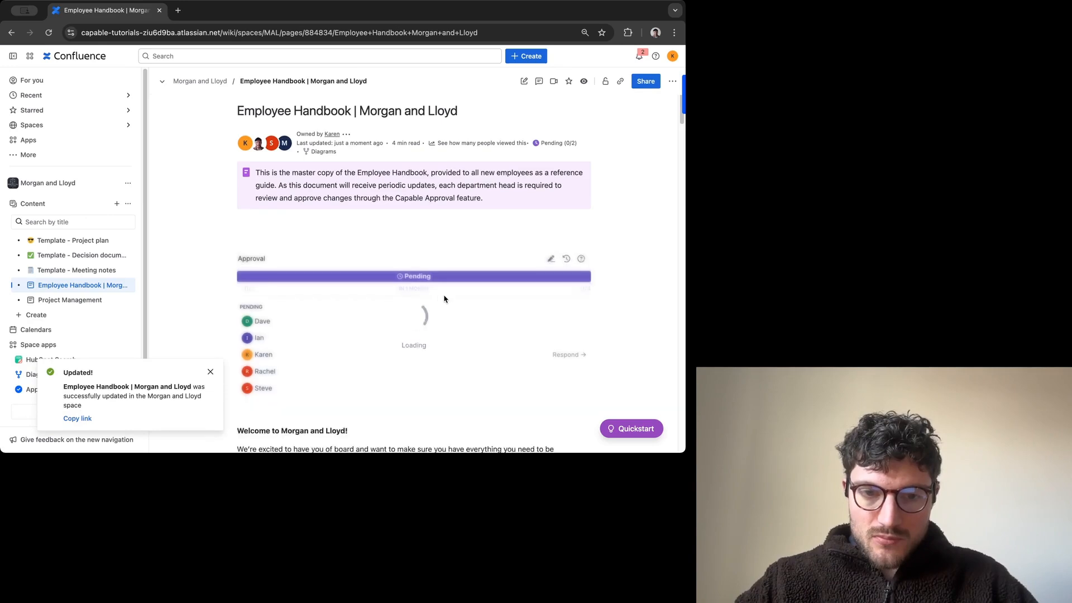
Step: Respond to the pending approval in the Approval macro above the welcome section, approving with a comment that begins "I like the dress code"
scroll(458, 215, "down", 2)
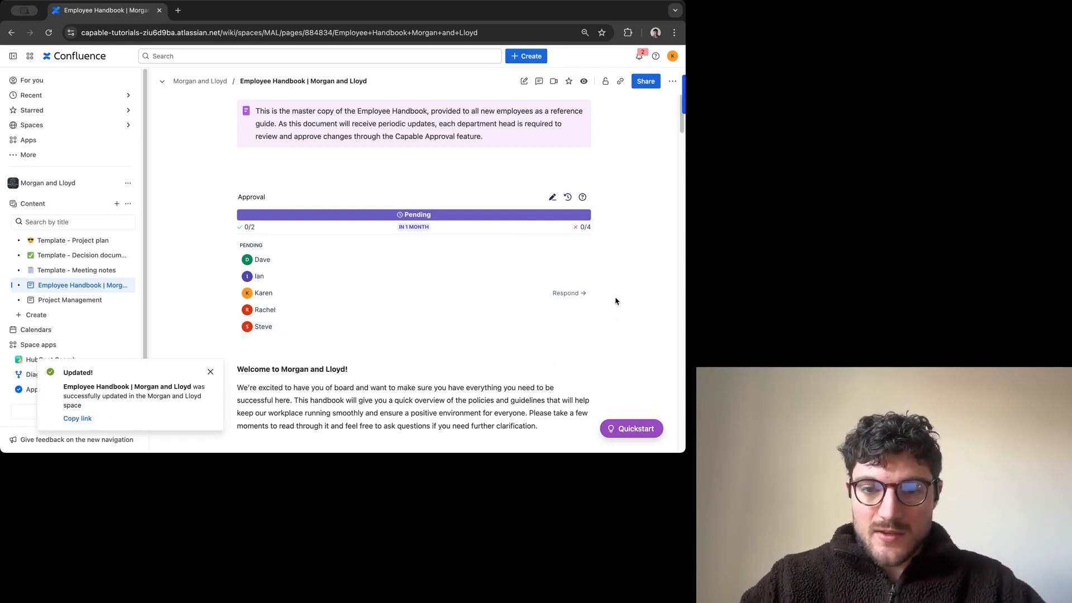
left_click(567, 293)
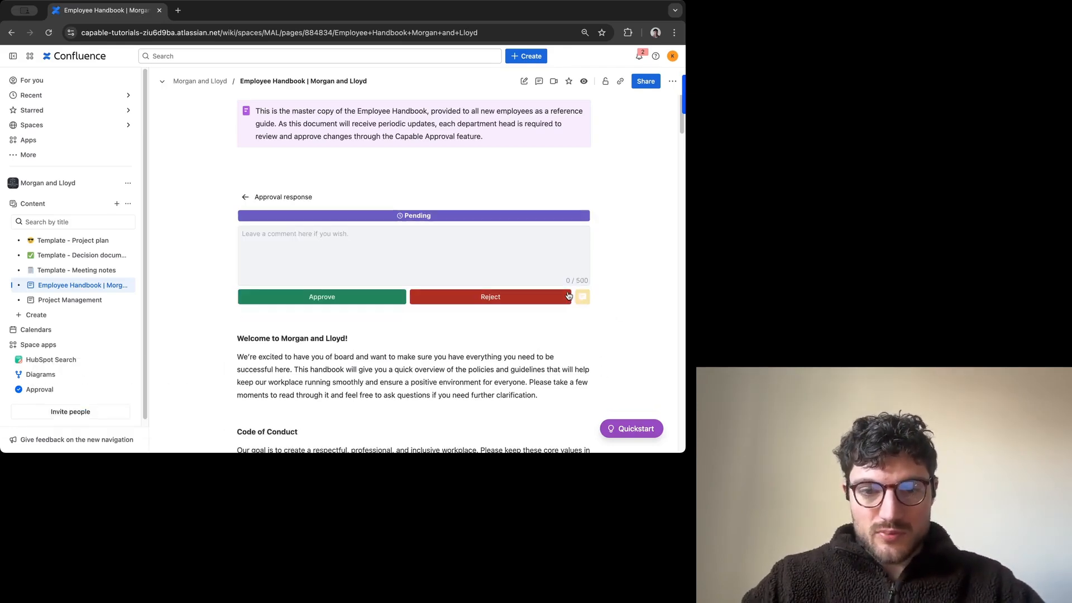
left_click(456, 239)
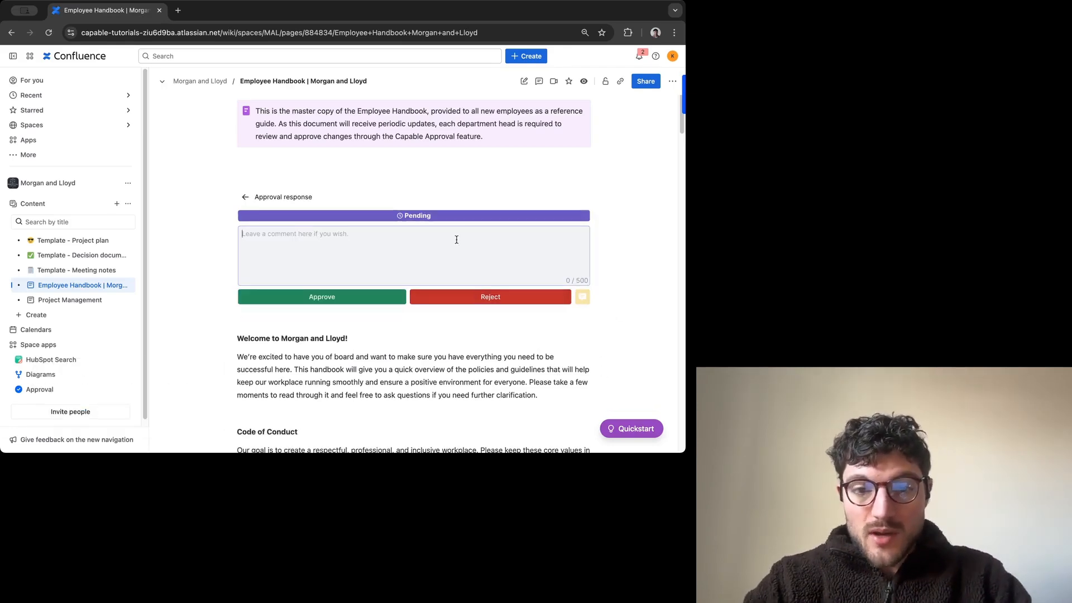
type("I like the dress code - don't want to see Dave's knees in board meetings any more")
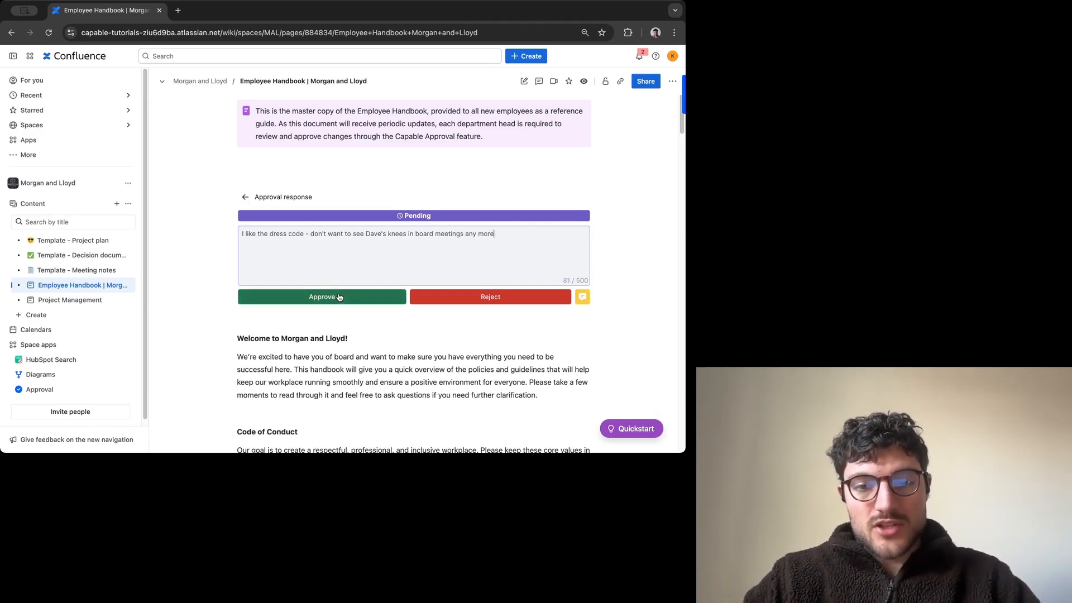
left_click(319, 296)
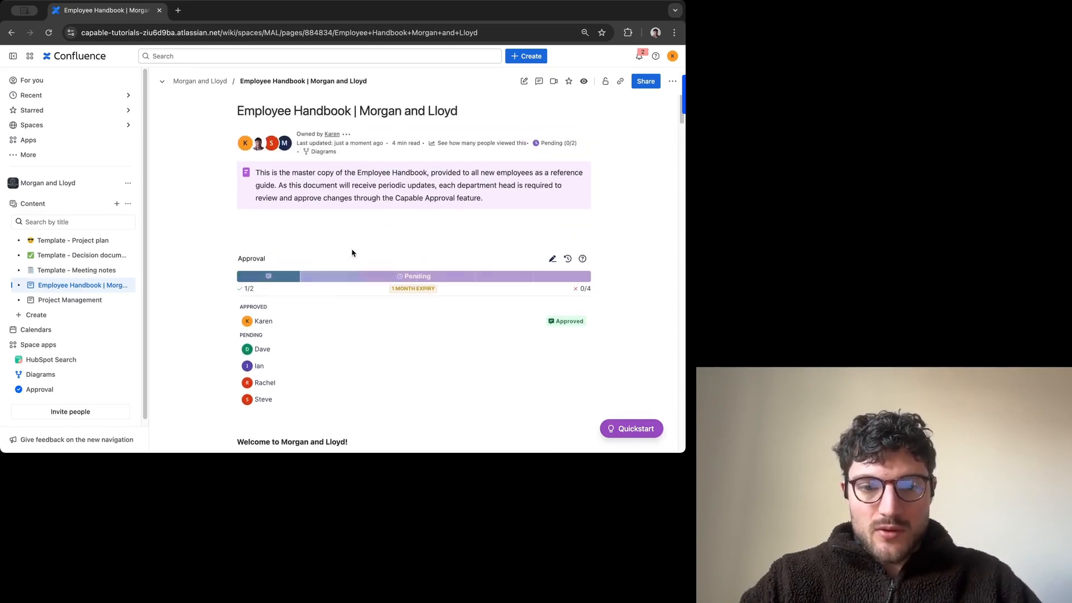
Step: Open the approval details from the Pending status in the page's byline to compare them with the embedded macro
left_click(322, 151)
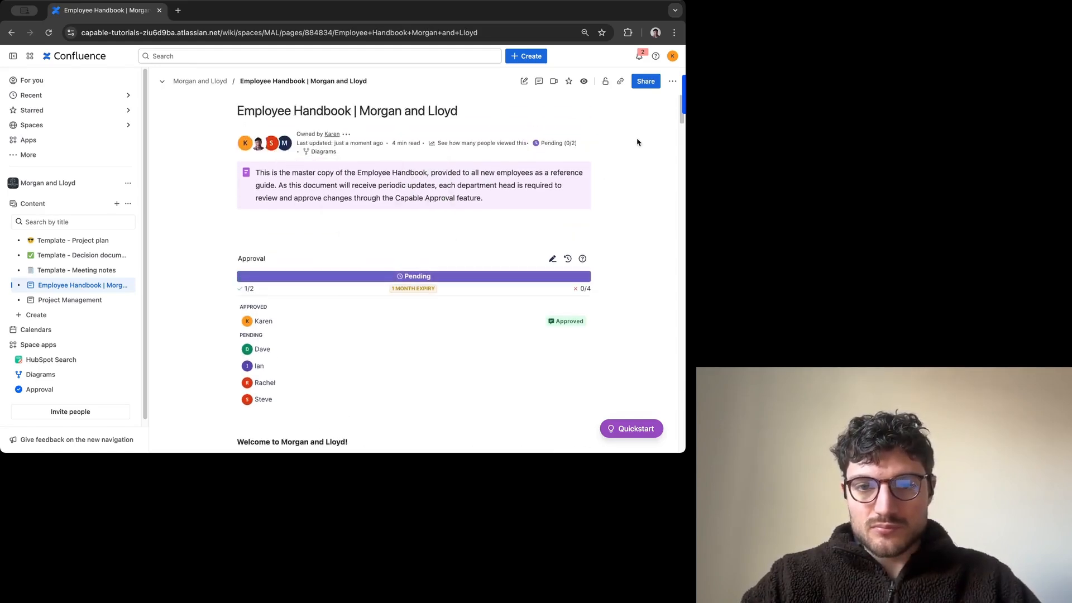
left_click(565, 145)
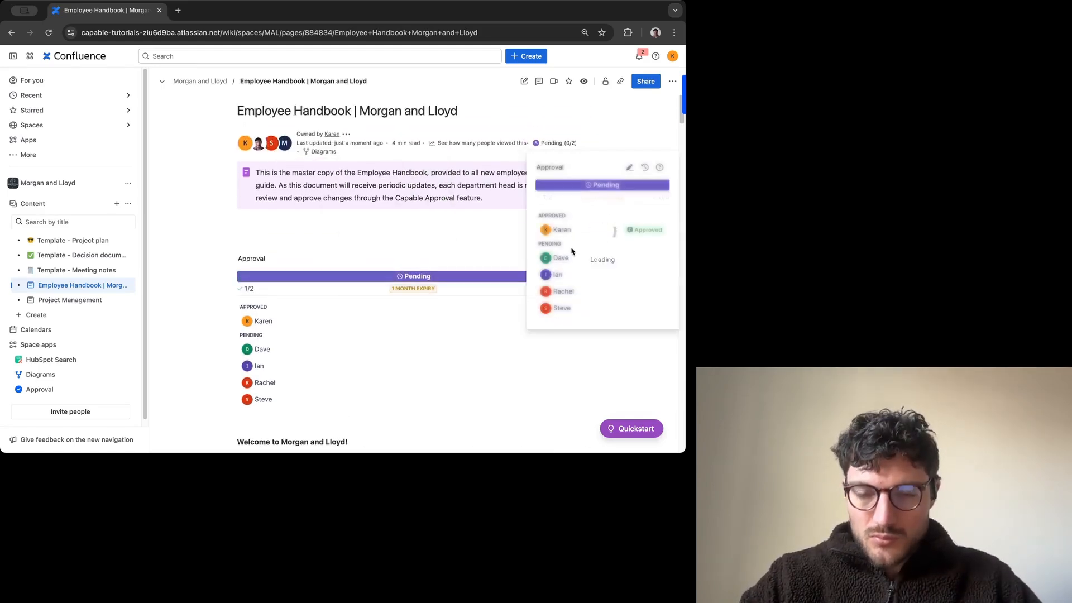